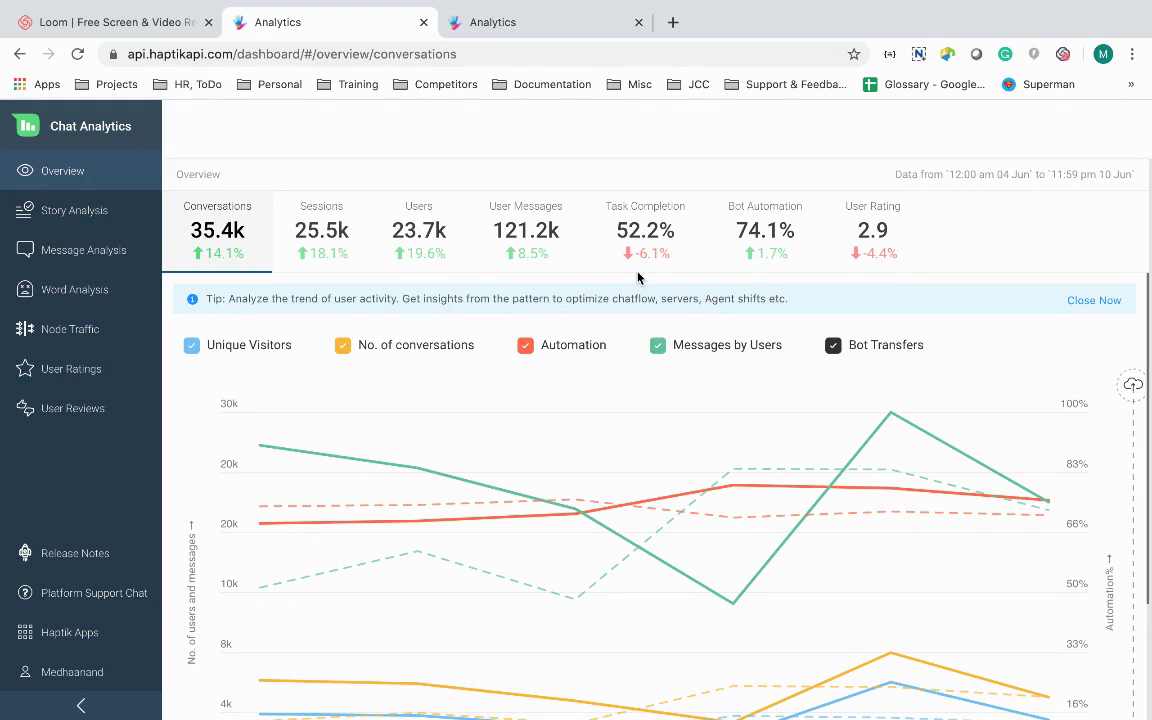
# Open Story Analysis to see per-story conversations and automation, e.g. ON BOARDING FLOW 18874 at 92.92%
pyautogui.click(72, 212)
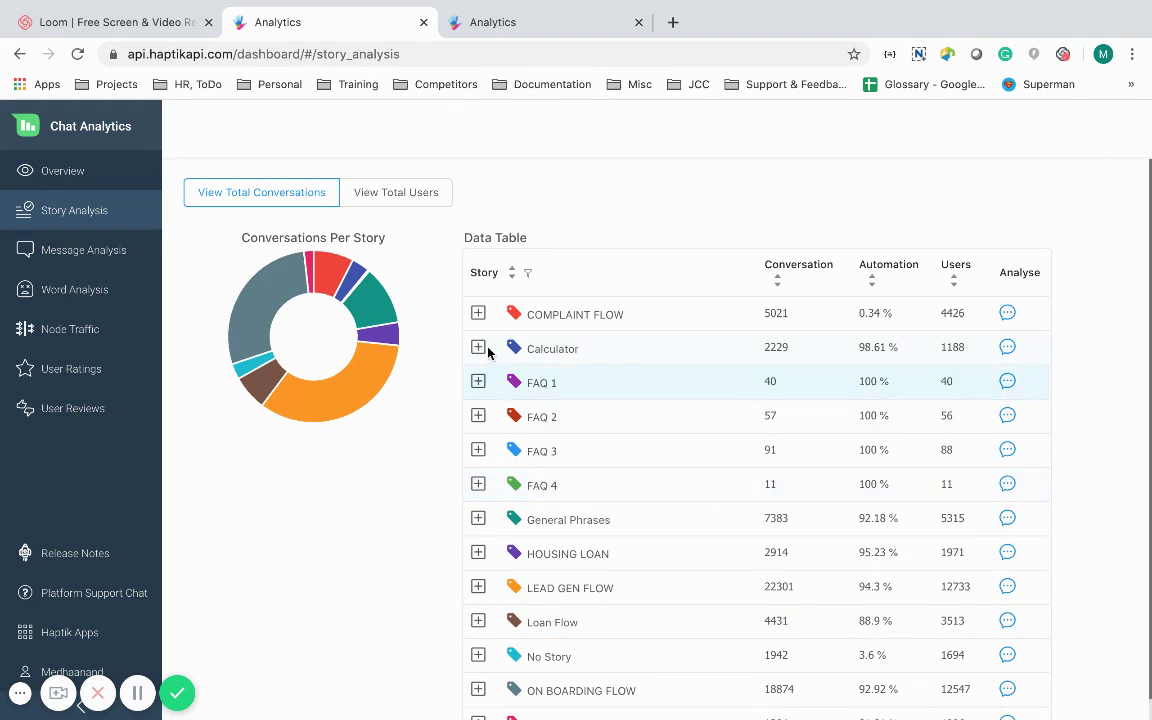
# Expand COMPLAINT FLOW into its three steps, then switch to the Message Analysis page
pyautogui.click(478, 314)
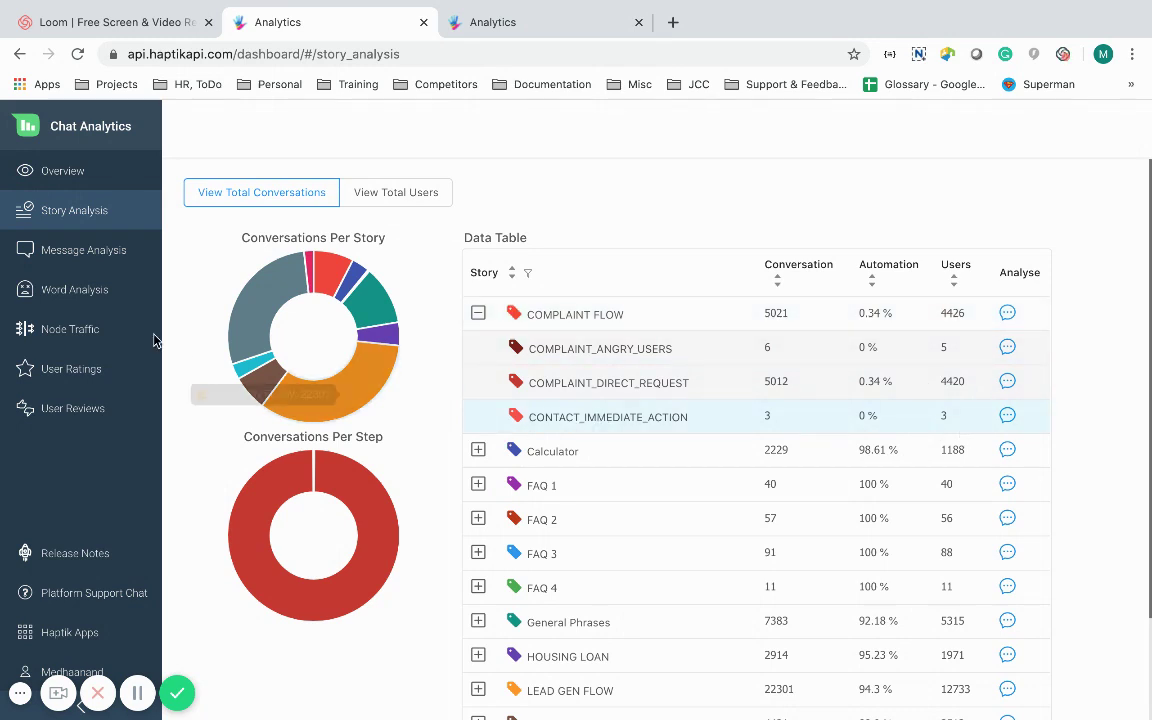
pyautogui.click(118, 255)
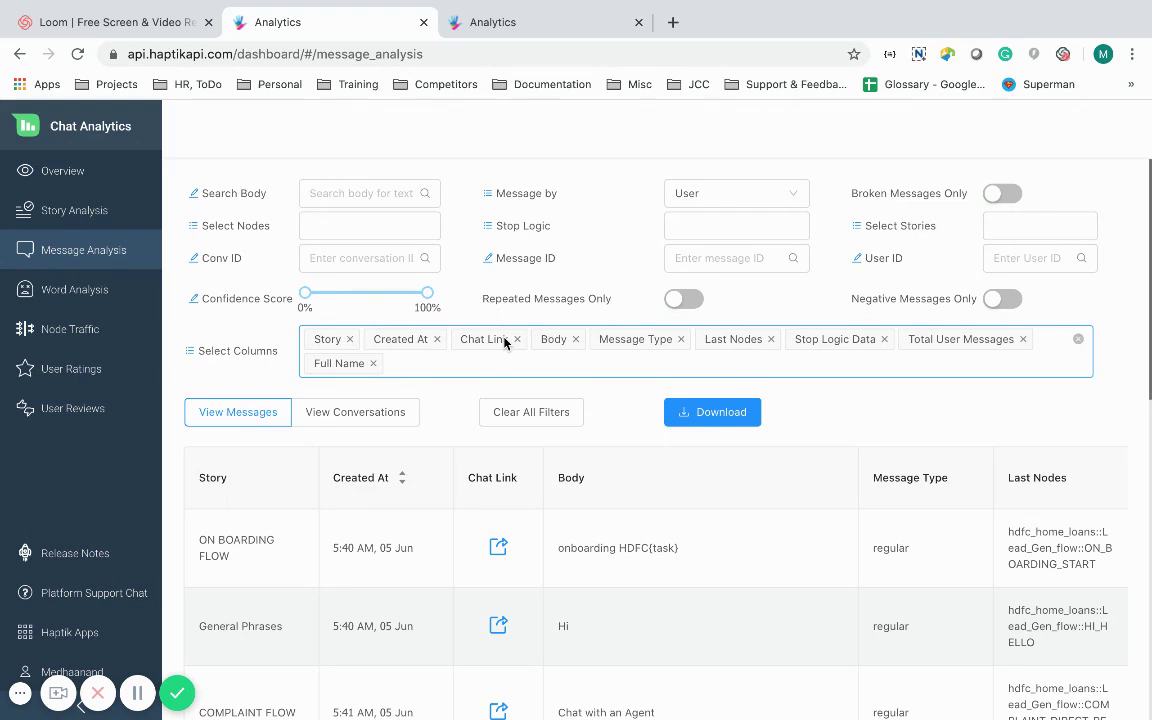
# Keep Message by on User and search message bodies for 'account'
pyautogui.click(740, 198)
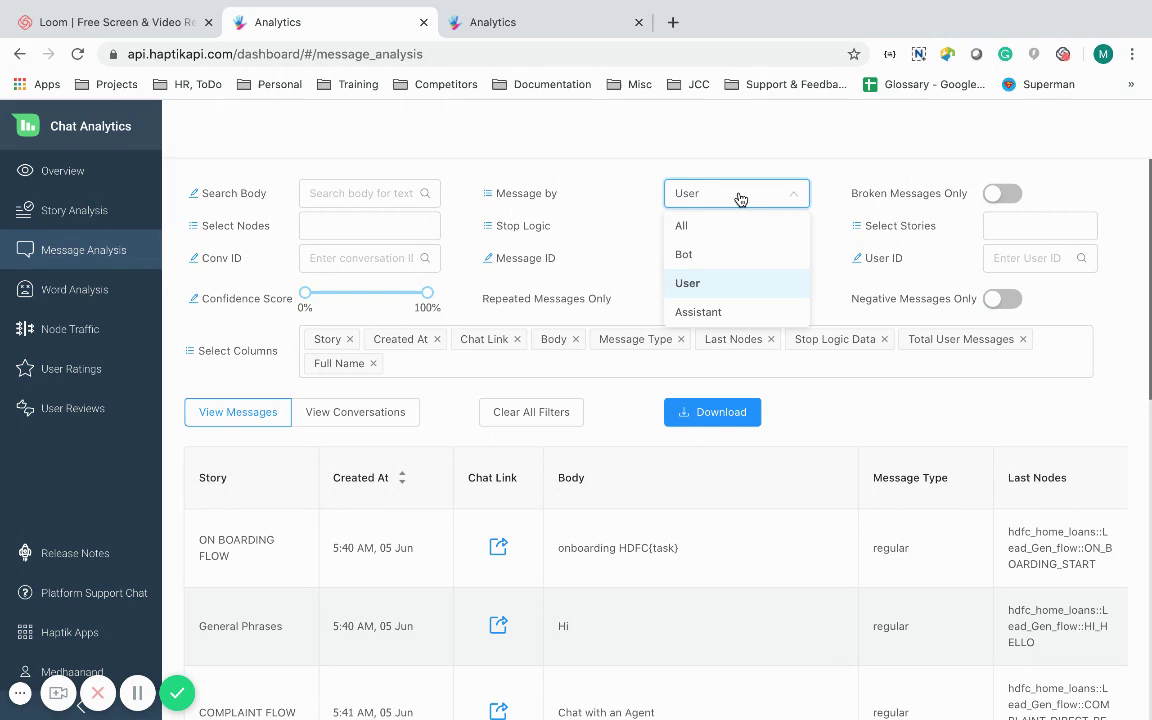
pyautogui.click(805, 154)
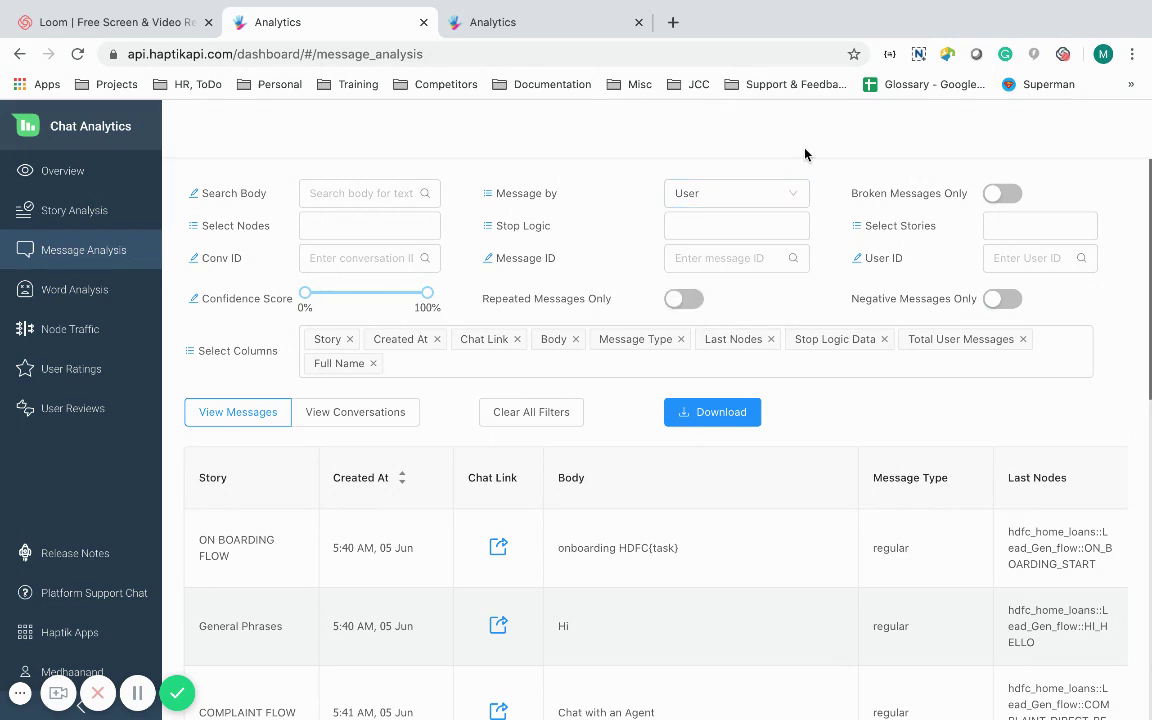
pyautogui.click(371, 188)
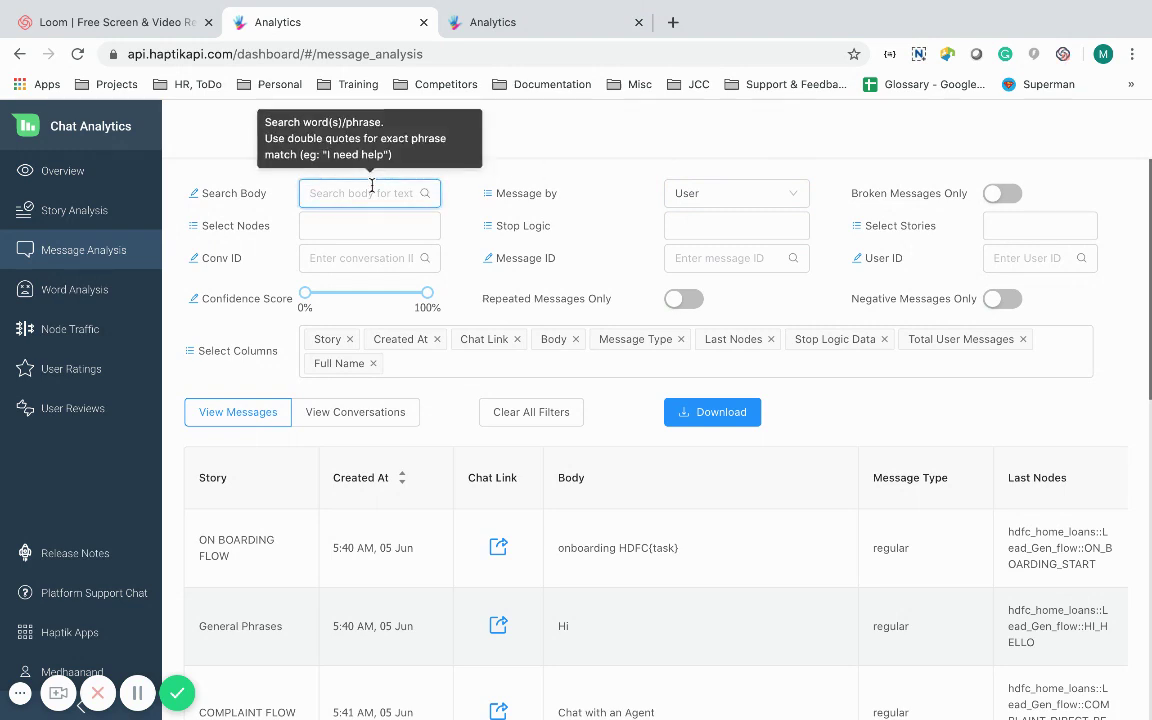
pyautogui.write('account')
pyautogui.press('Return')
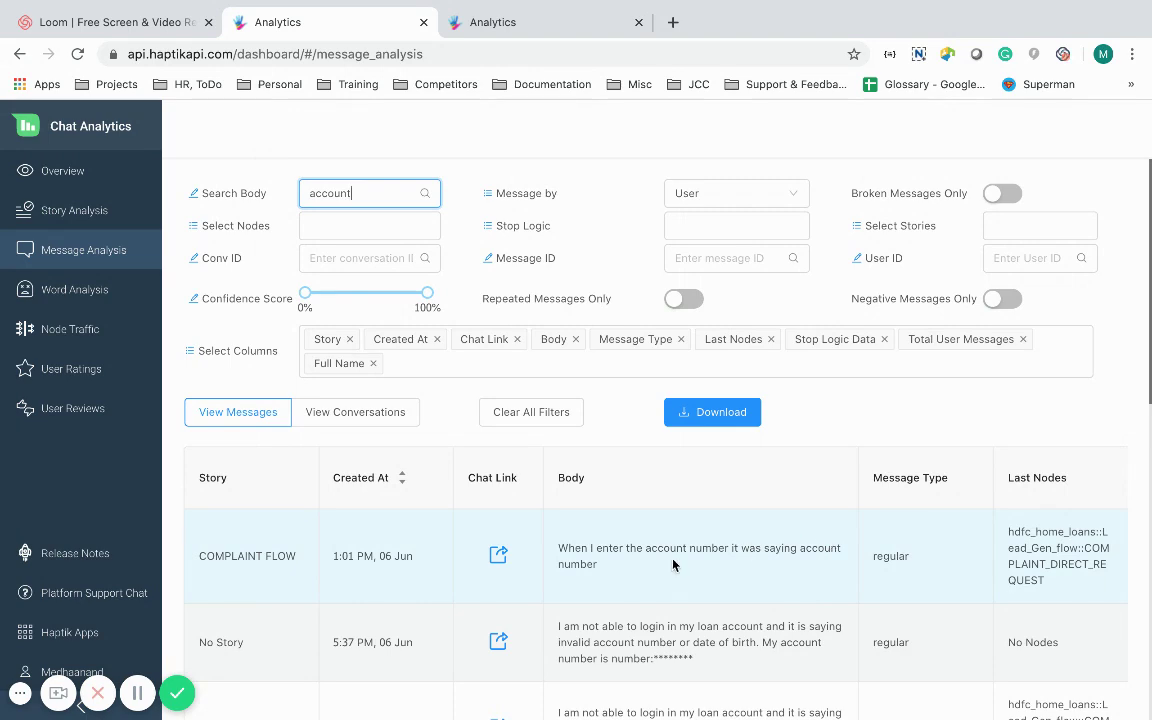
pyautogui.scroll(-3, 665, 580)
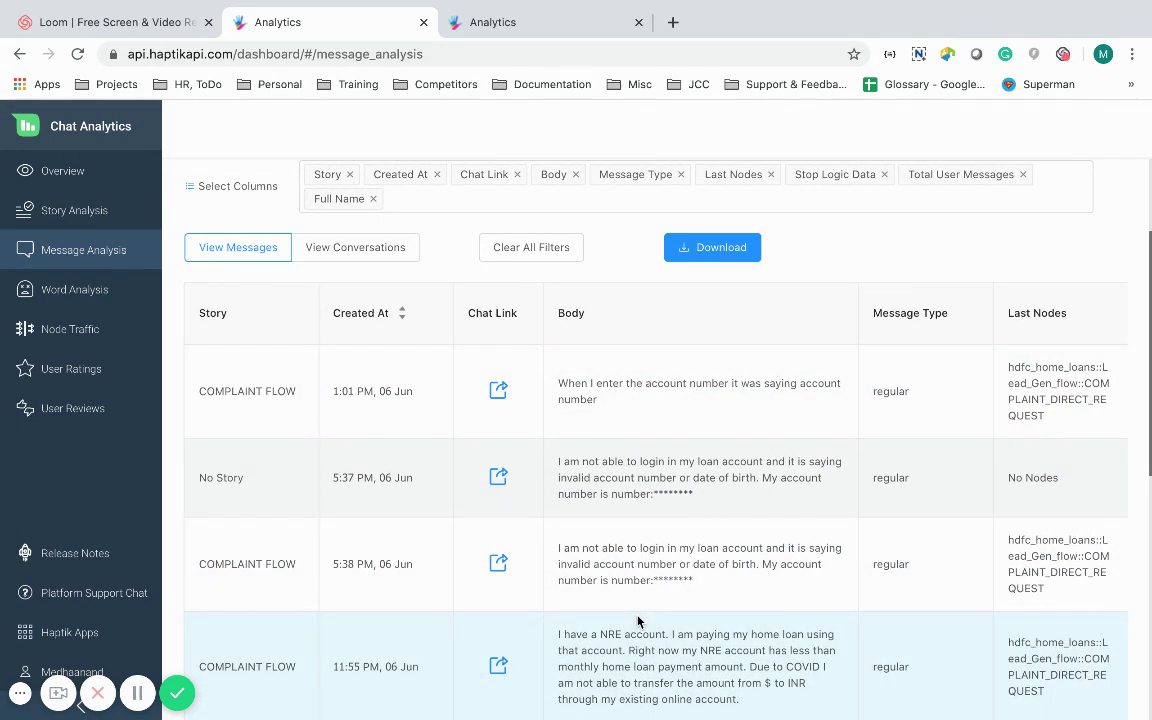
pyautogui.scroll(3, 637, 621)
pyautogui.scroll(-3, 637, 621)
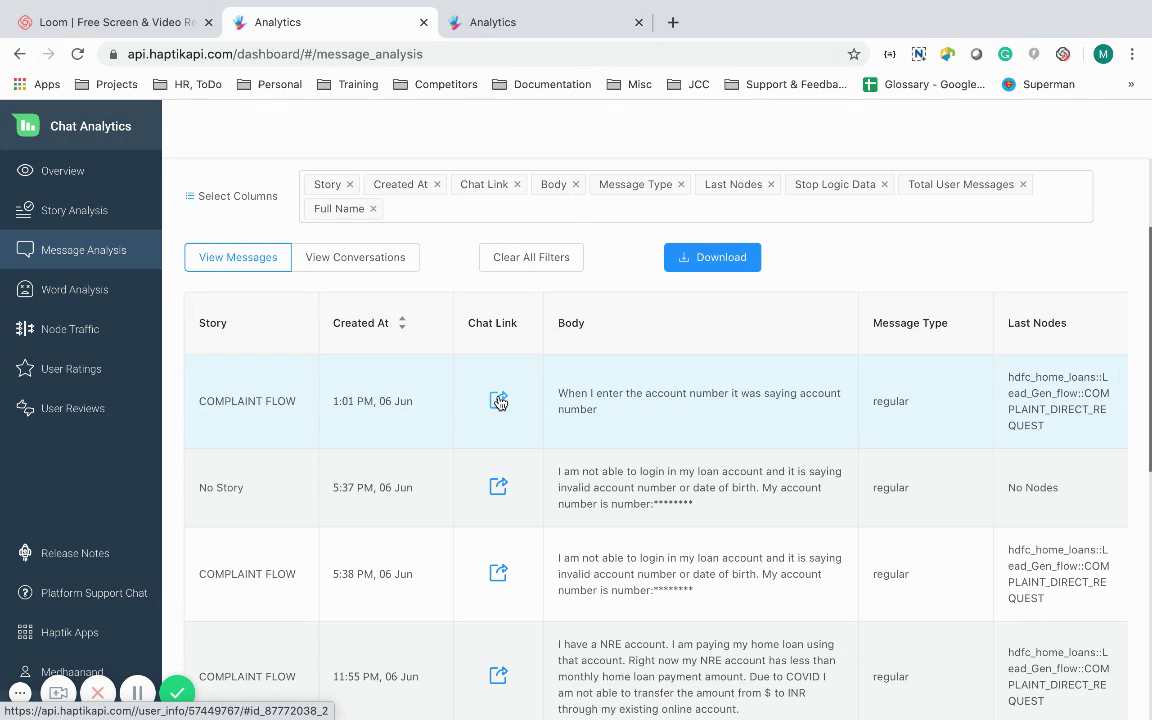
pyautogui.scroll(3, 499, 401)
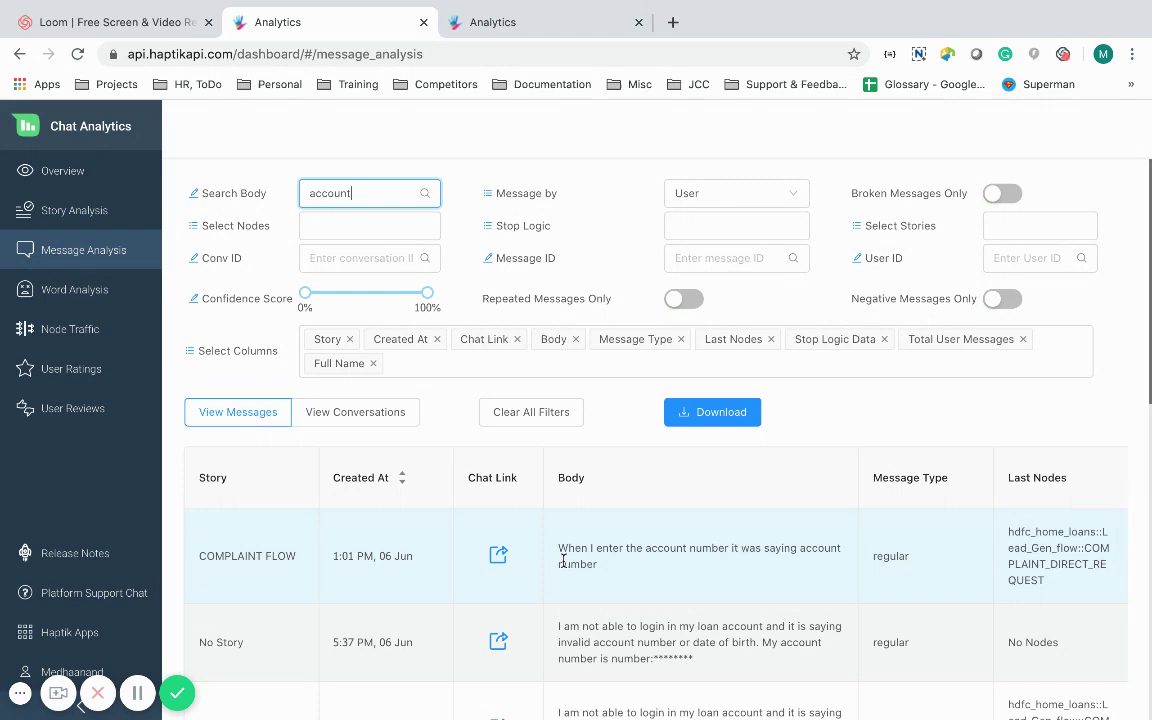
# Switch to the second Analytics tab and reload the Bot Break Topics word list
pyautogui.click(525, 14)
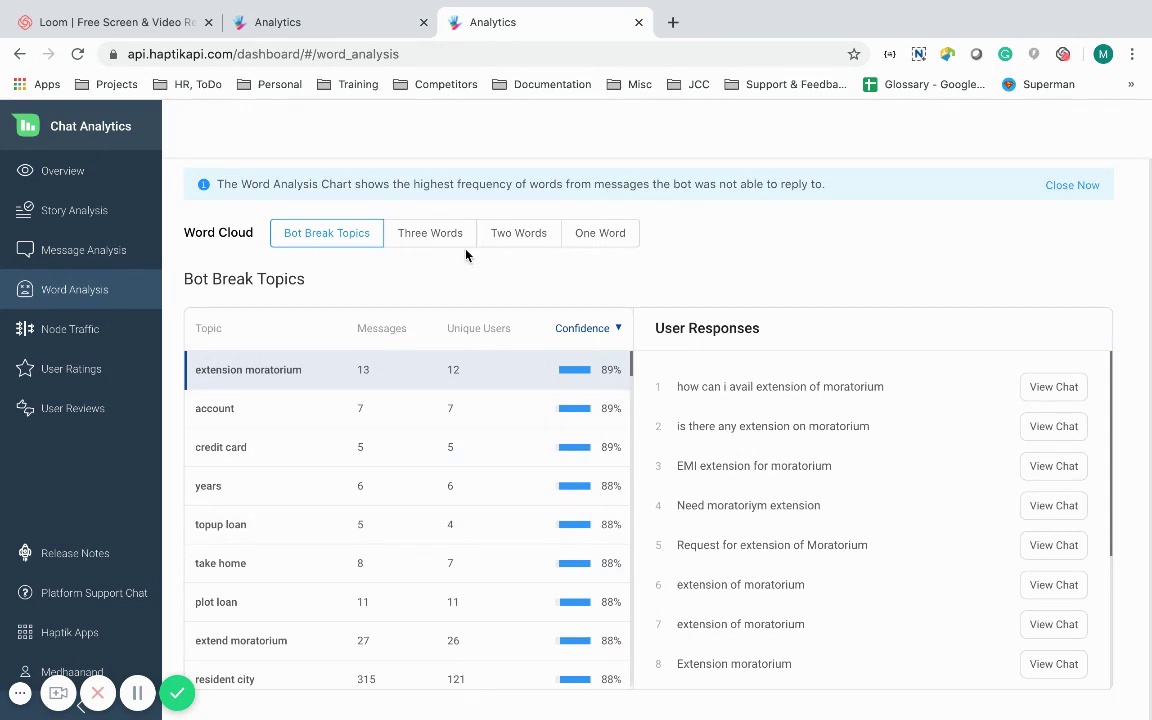
pyautogui.click(340, 248)
# Expand COMPLAINT_DIRECT_REQUEST on Node Traffic: 26.3K incoming, 21.4K drop-offs, 4.9K bot breaks, 14 outgoing
pyautogui.click(355, 26)
pyautogui.click(80, 331)
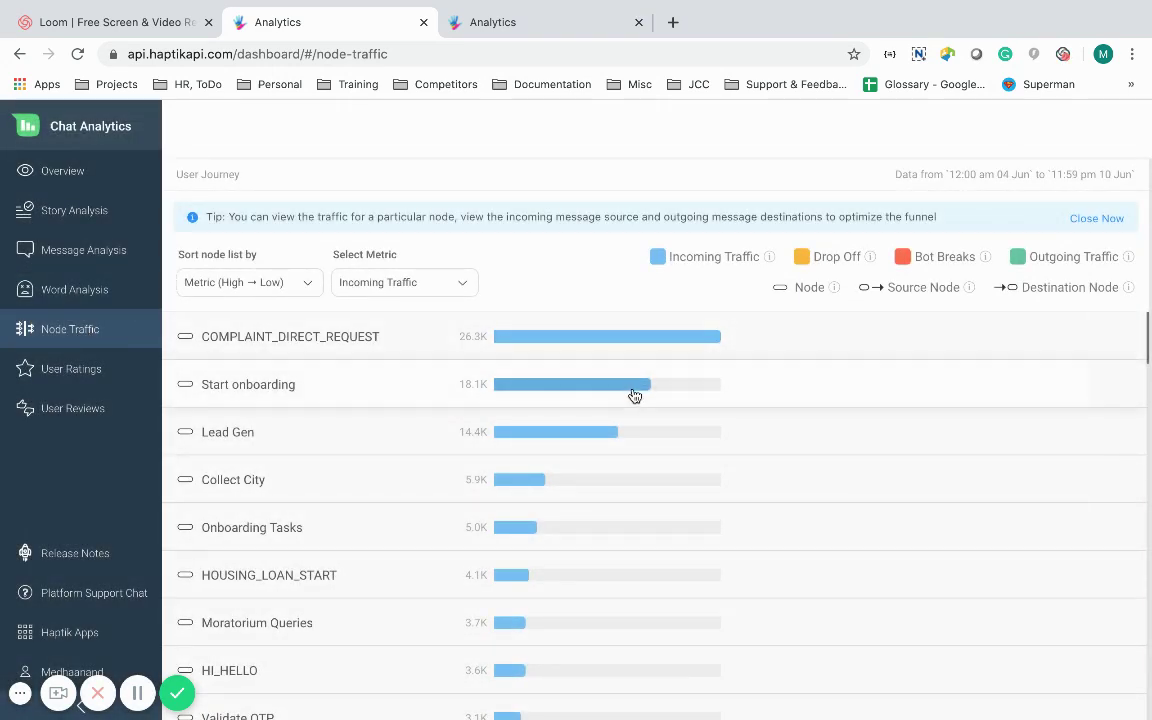
pyautogui.click(413, 340)
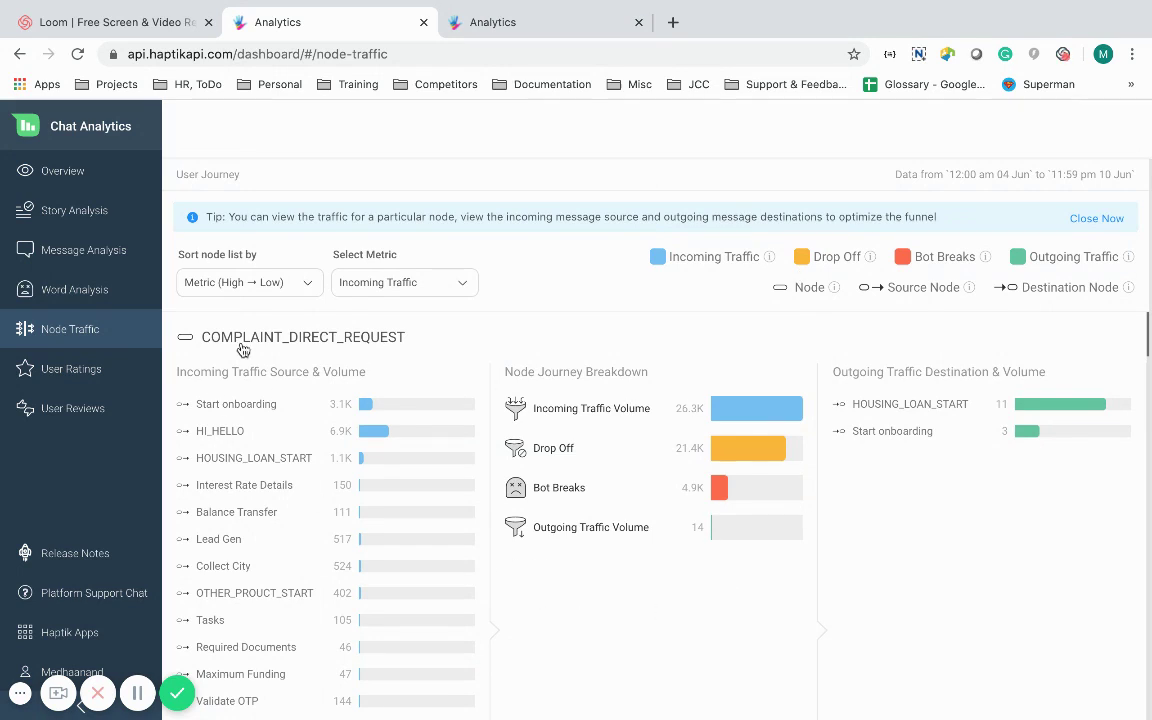
# Check Rating Trends and User Reviews, ending on the 2.9 rating summary from 321 feedbacks
pyautogui.click(70, 381)
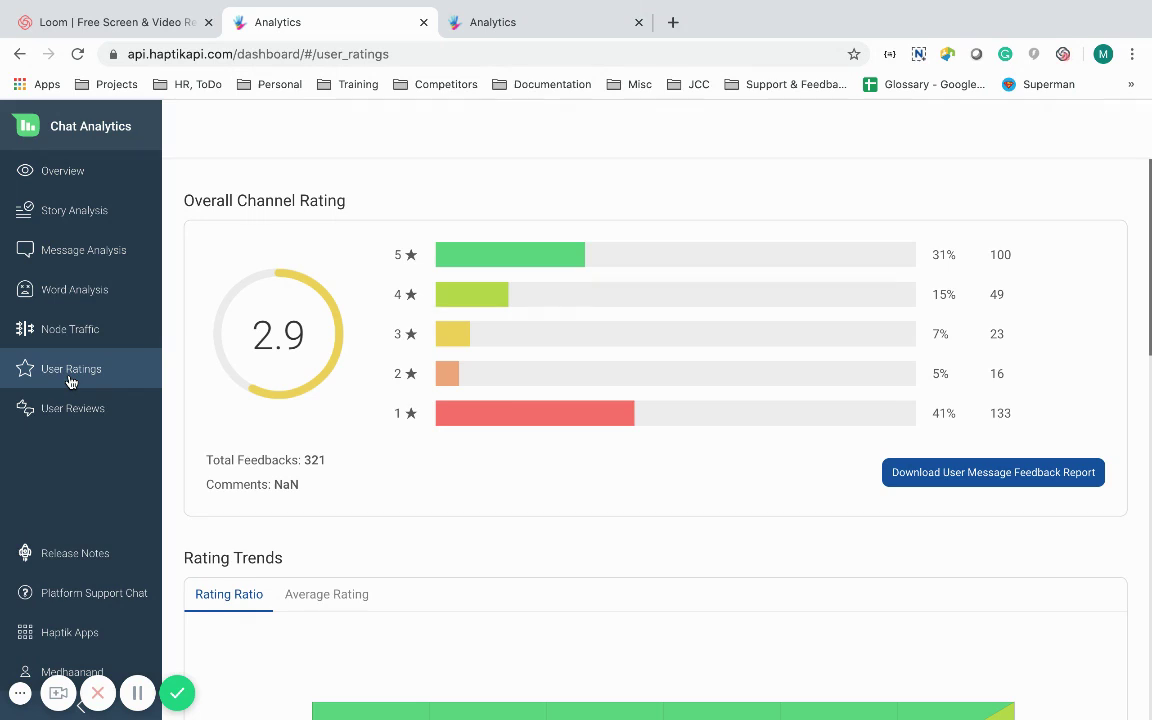
pyautogui.scroll(-5, 557, 263)
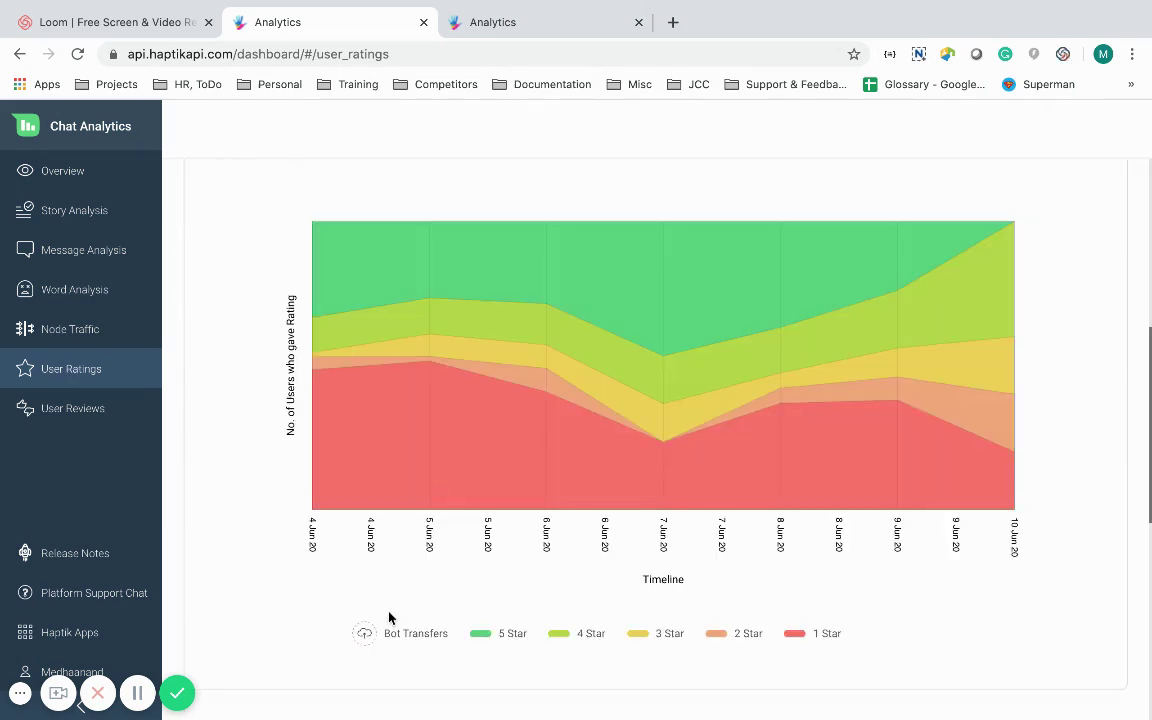
pyautogui.scroll(5, 586, 435)
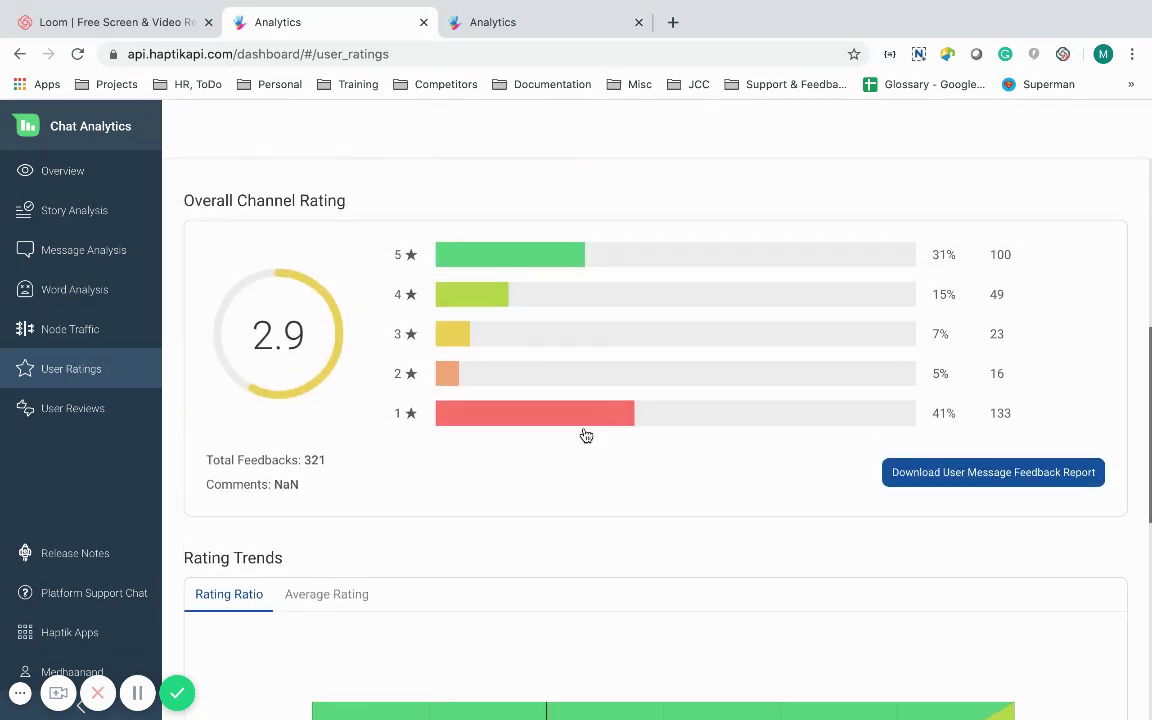
pyautogui.click(89, 417)
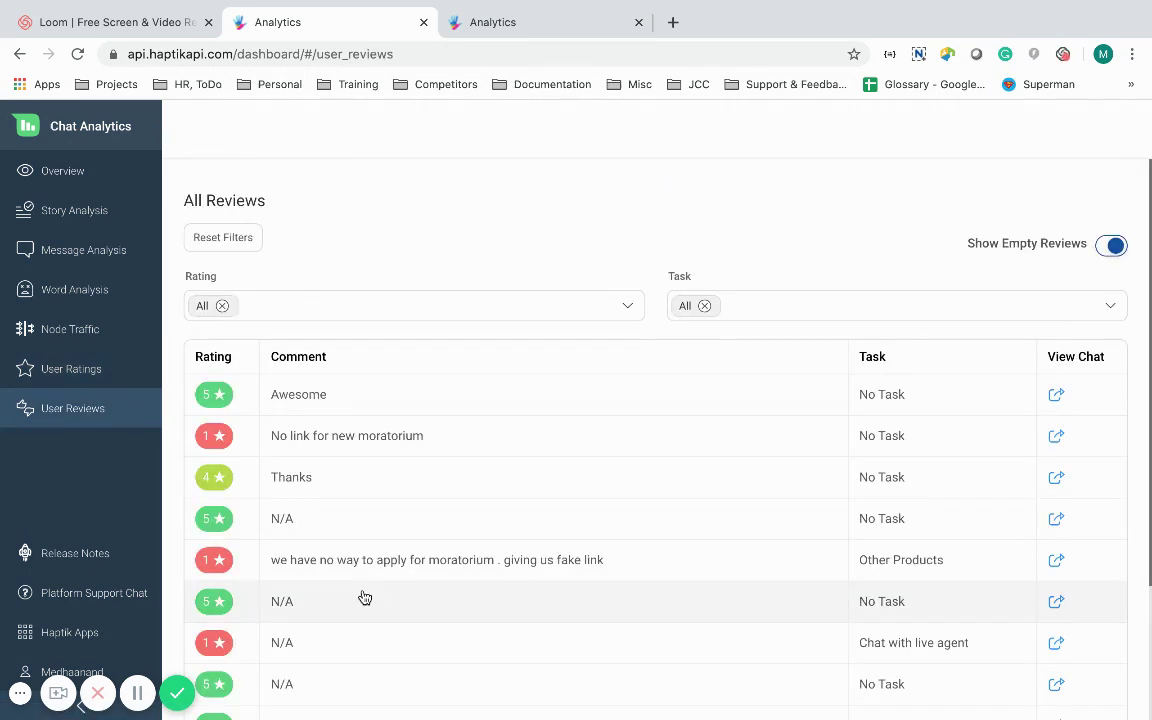
pyautogui.click(109, 372)
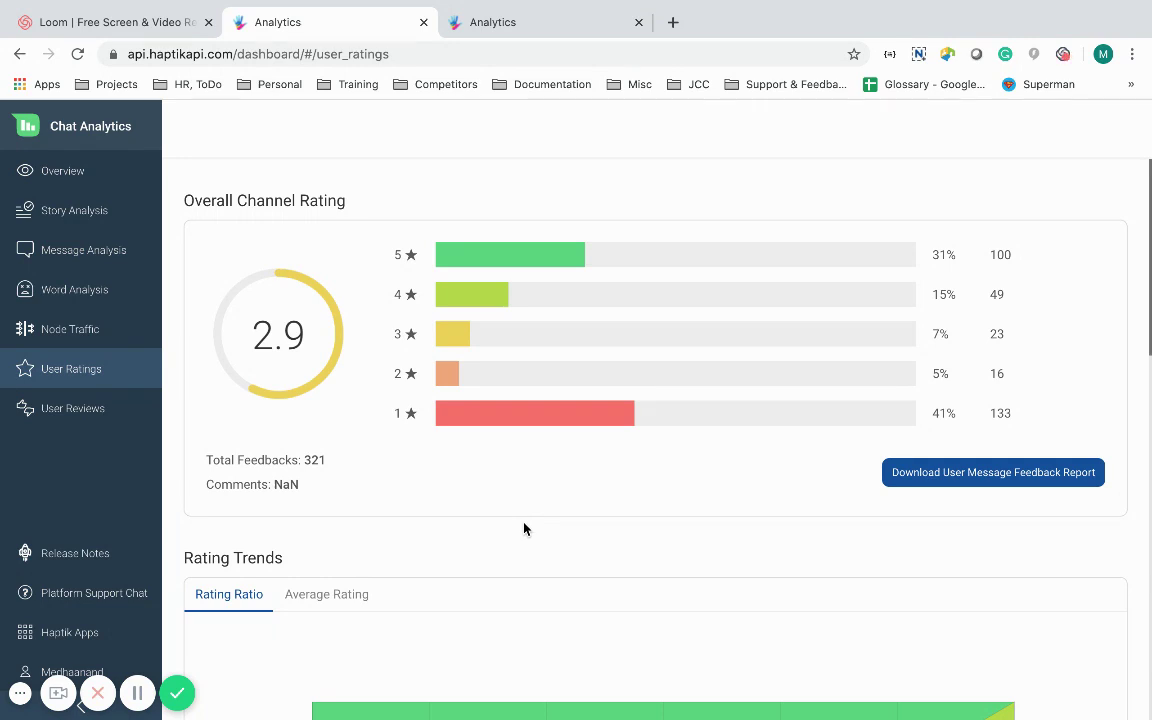
# Filter the User Reviews list by Rating to show only 2-star reviews
pyautogui.click(59, 415)
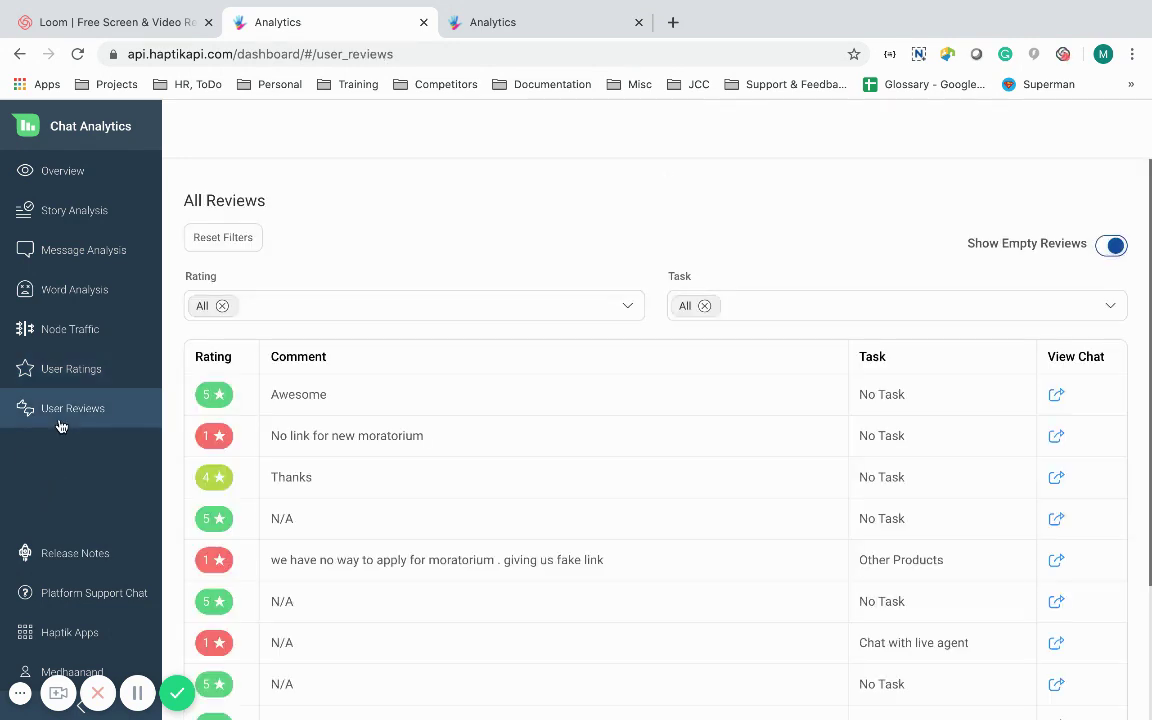
pyautogui.click(352, 313)
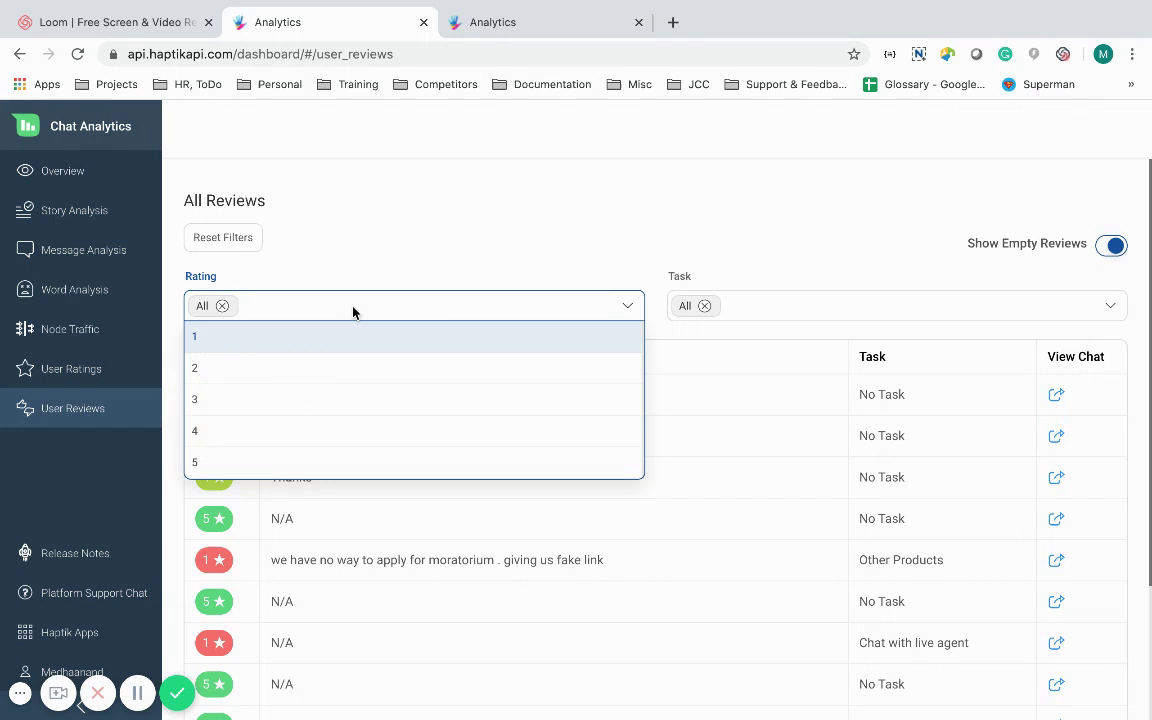
pyautogui.write('2')
pyautogui.click(353, 335)
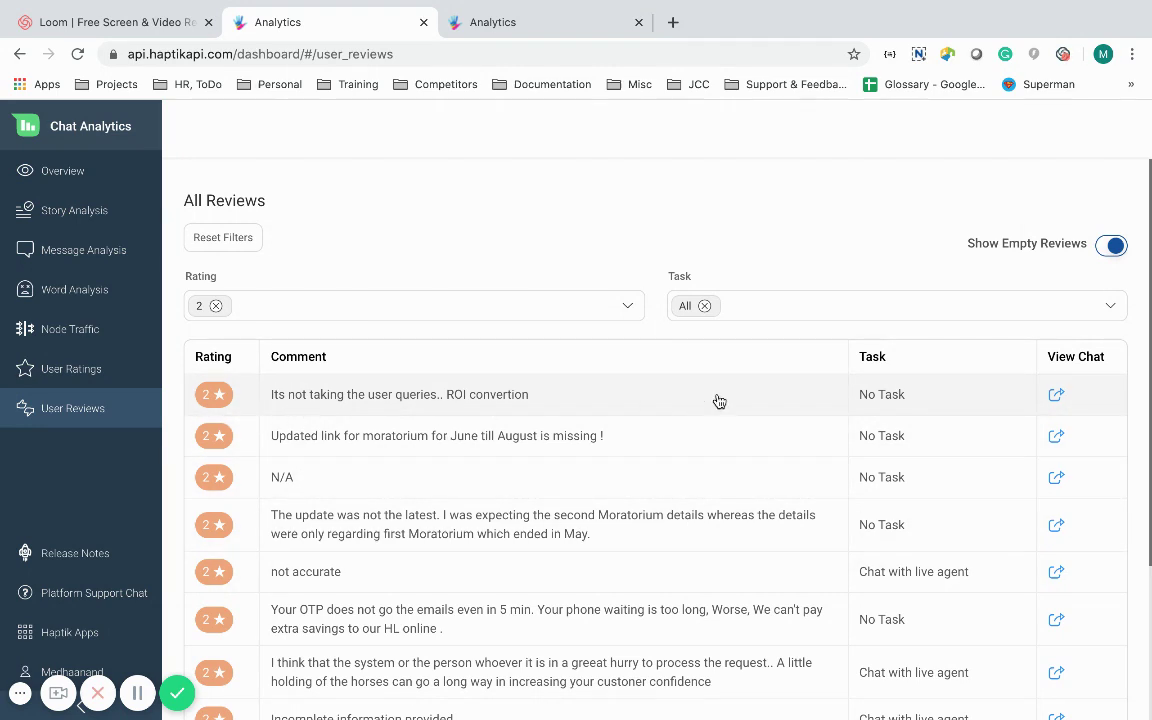
# Read the first 2-star review's chat transcript down to its feedback, then return to Analytics
pyautogui.click(1057, 396)
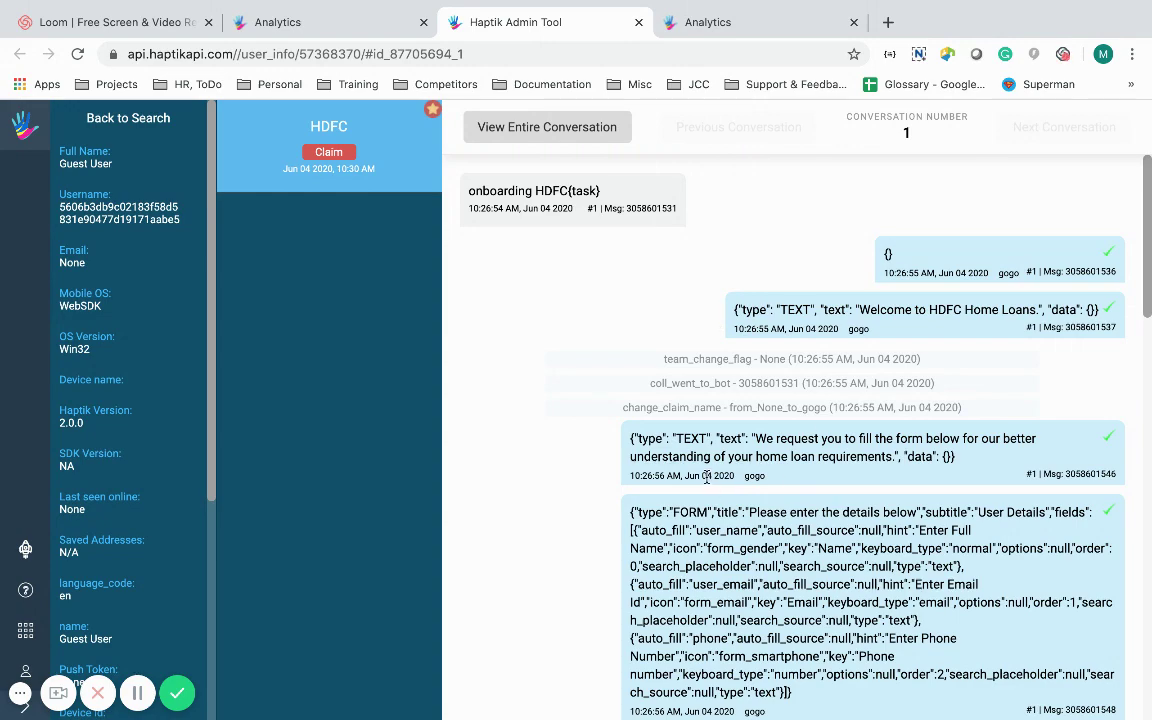
pyautogui.scroll(-15, 700, 470)
pyautogui.scroll(-5, 707, 482)
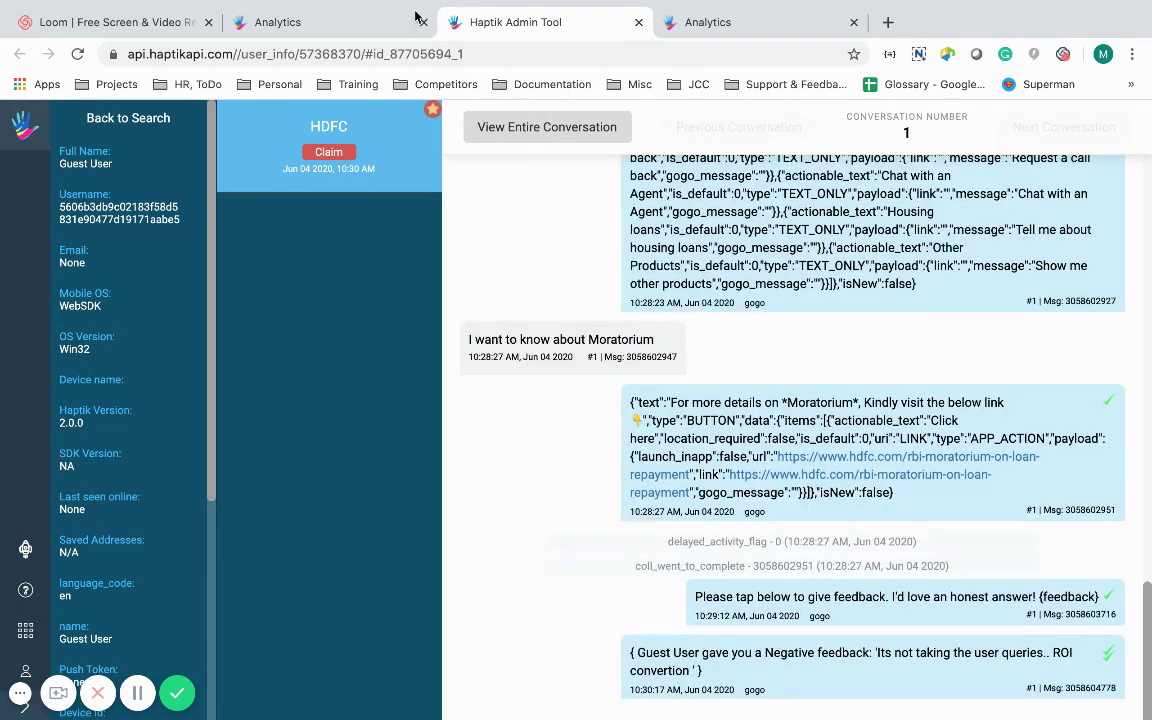
pyautogui.click(375, 24)
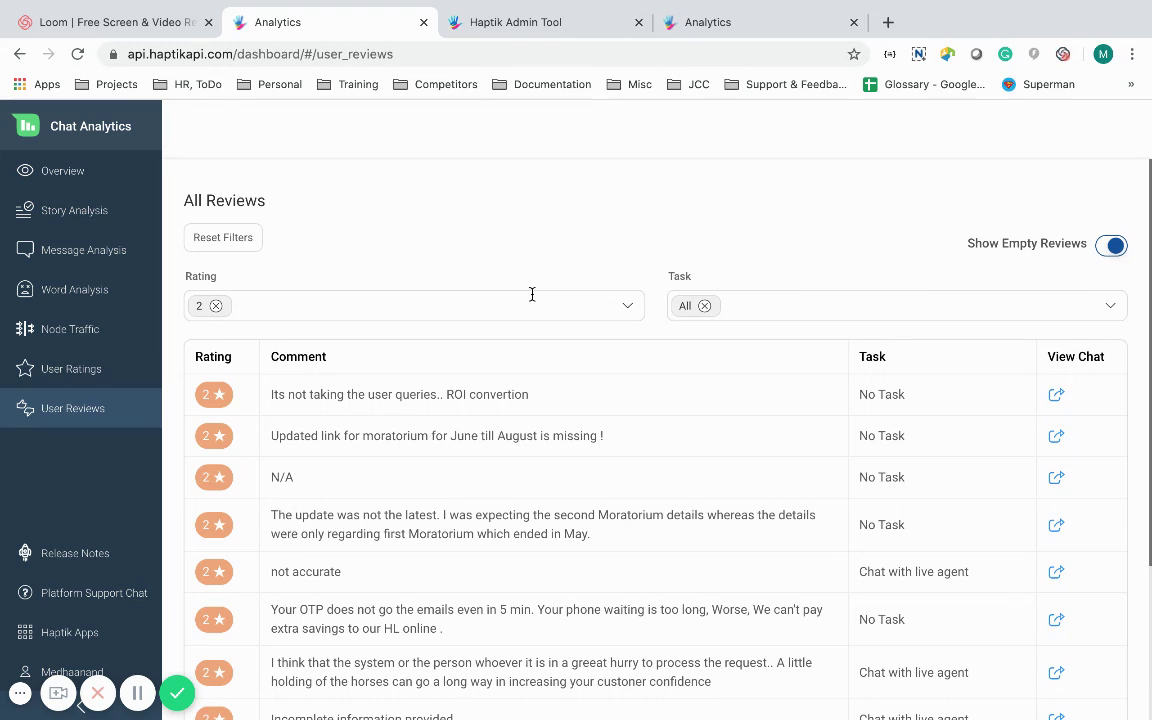
# Go back to the Overview dashboard showing 35.5k conversations and 52.1% task completion
pyautogui.click(45, 172)
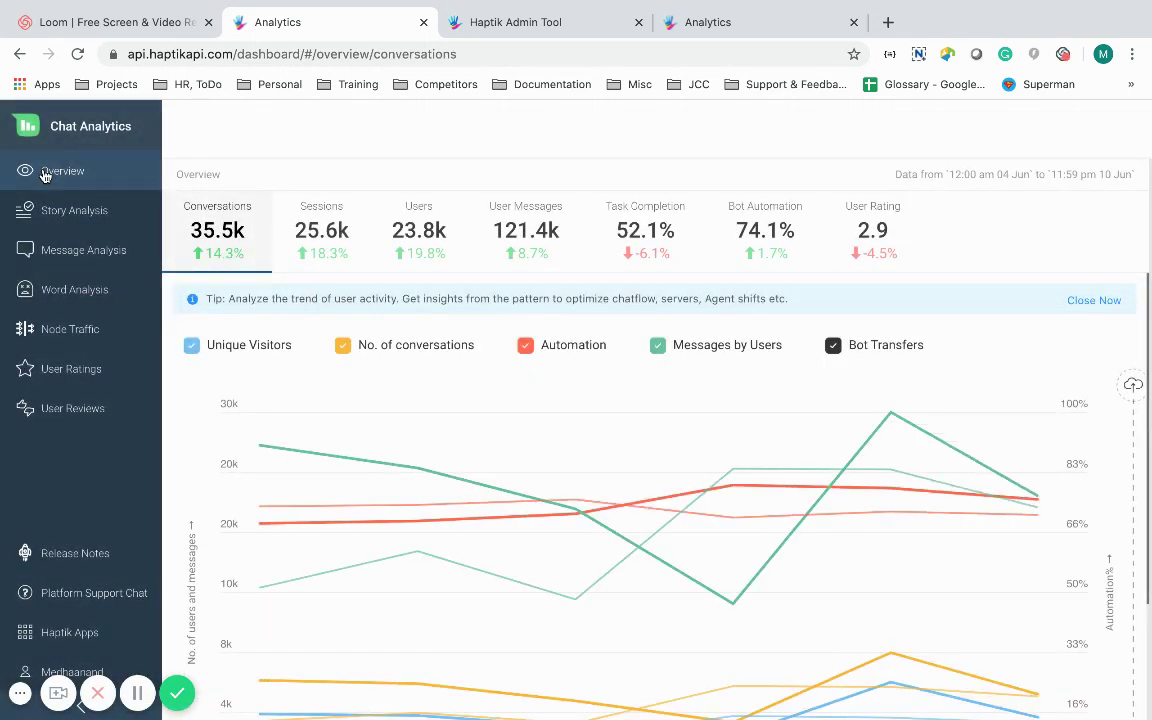